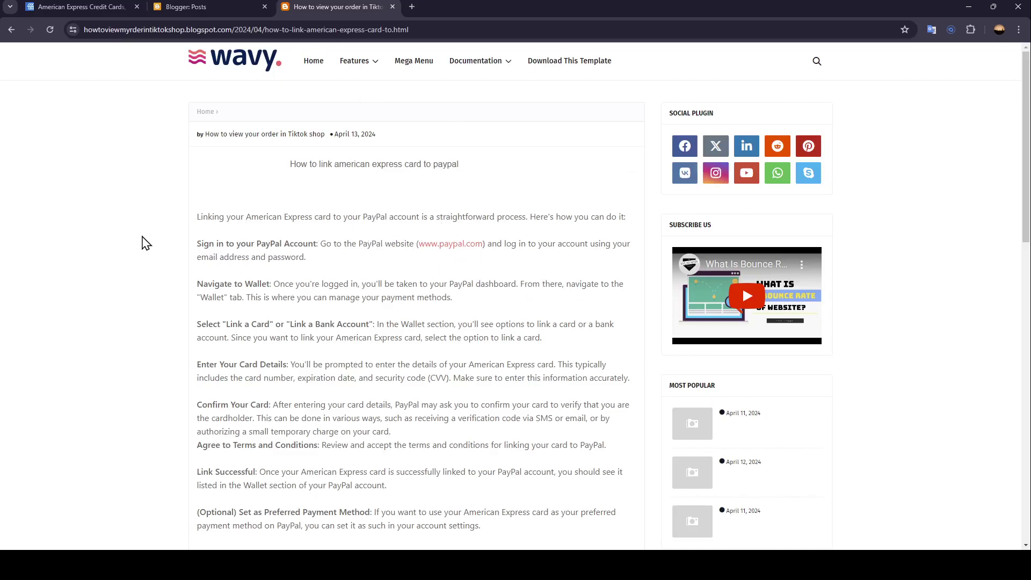
pyautogui.scroll(-2, 142, 266)
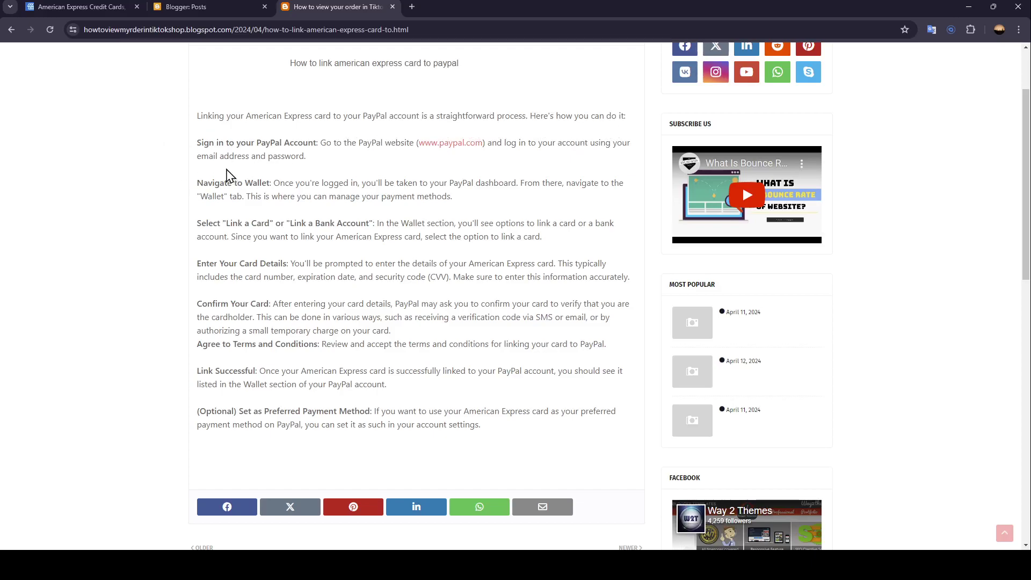
pyautogui.scroll(1, 173, 157)
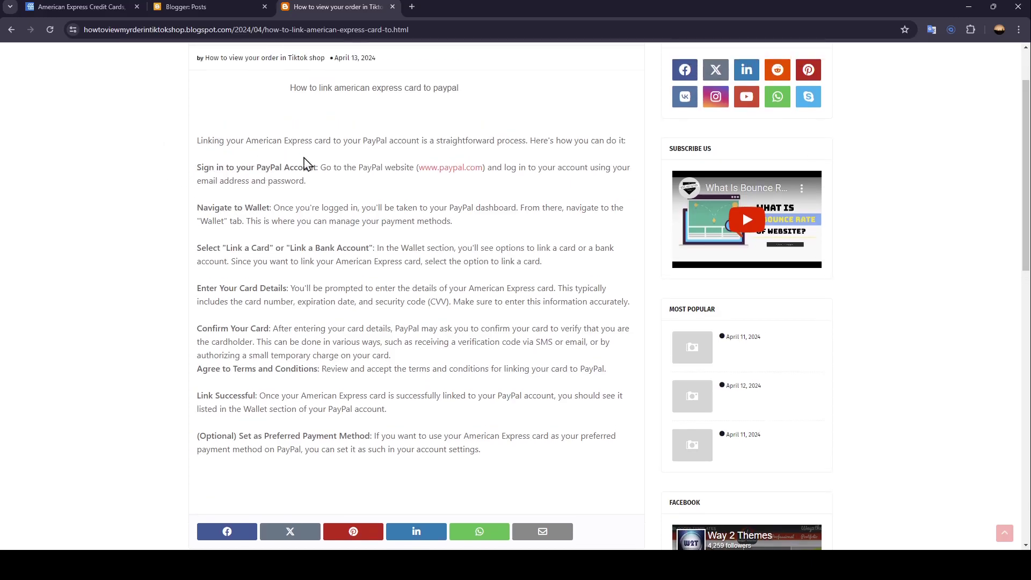